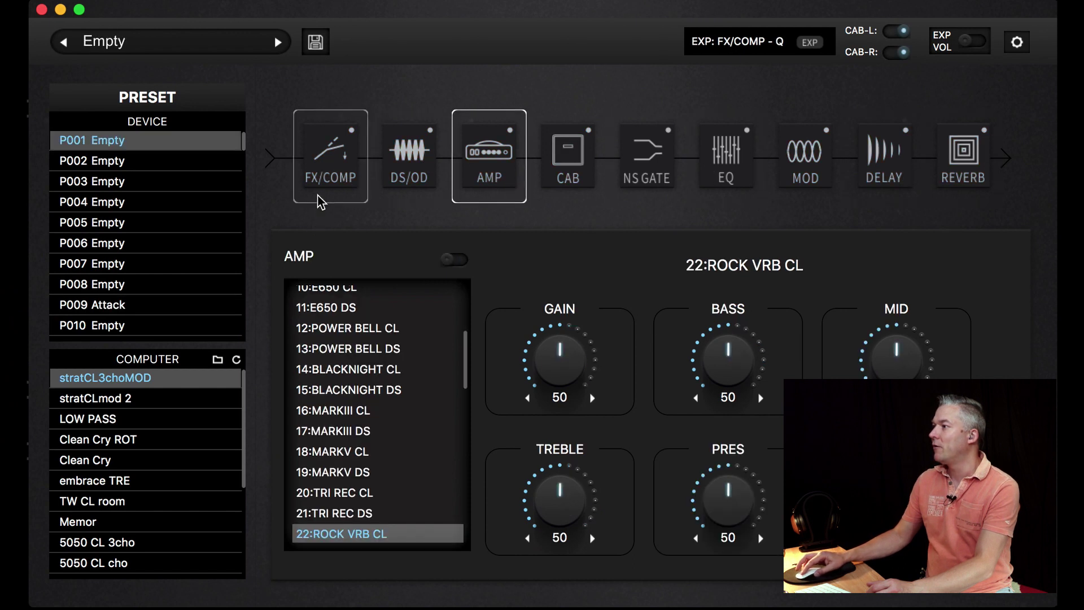
Step: View the FX/COMP wah and compressor models, then scroll the DS/OD drive list, keeping 01:TUBE DR
{"action": "left_click", "coordinate": [335, 162]}
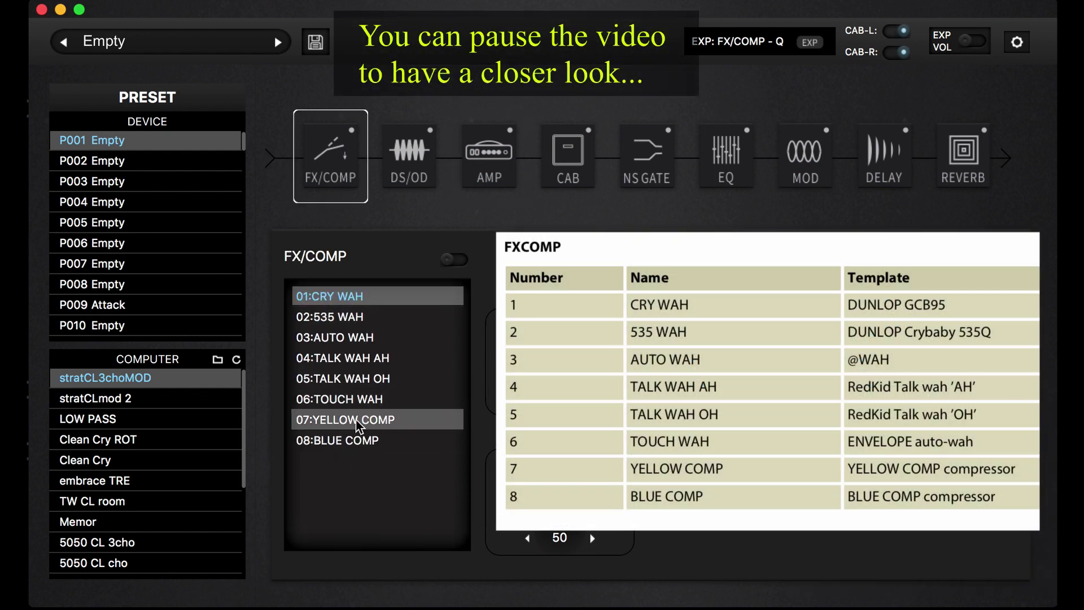
{"action": "left_click", "coordinate": [416, 164]}
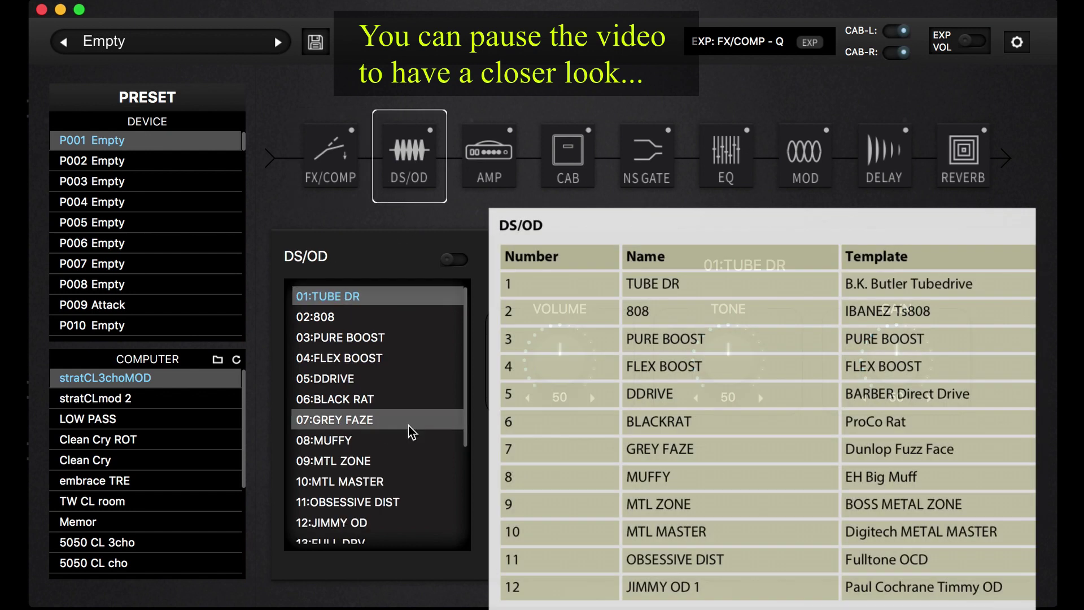
{"action": "left_click", "coordinate": [402, 399]}
{"action": "scroll", "coordinate": [395, 399], "scroll_direction": "down", "scroll_amount": 5}
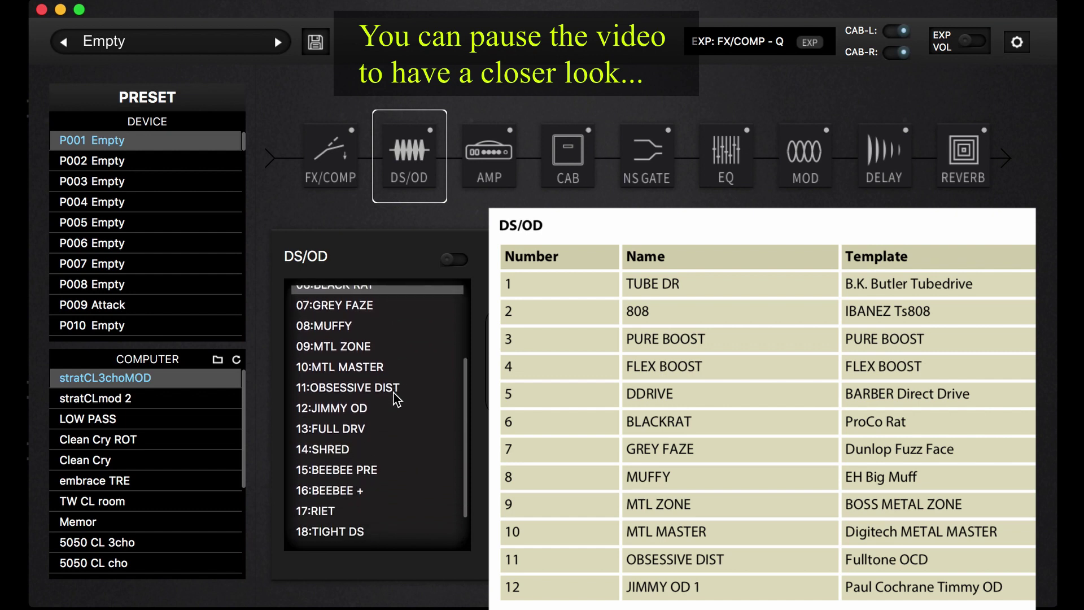
{"action": "scroll", "coordinate": [399, 399], "scroll_direction": "up", "scroll_amount": 6}
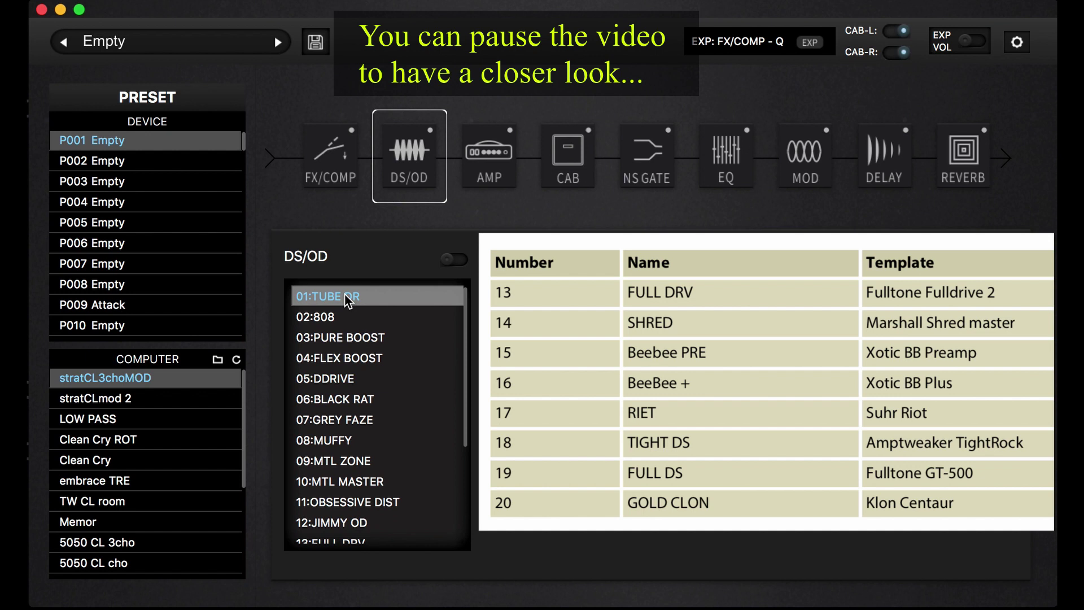
Step: Choose 07:J800 from the amp list, then show the CAB block with its 06:1960 412 cabinet
{"action": "left_click", "coordinate": [493, 161]}
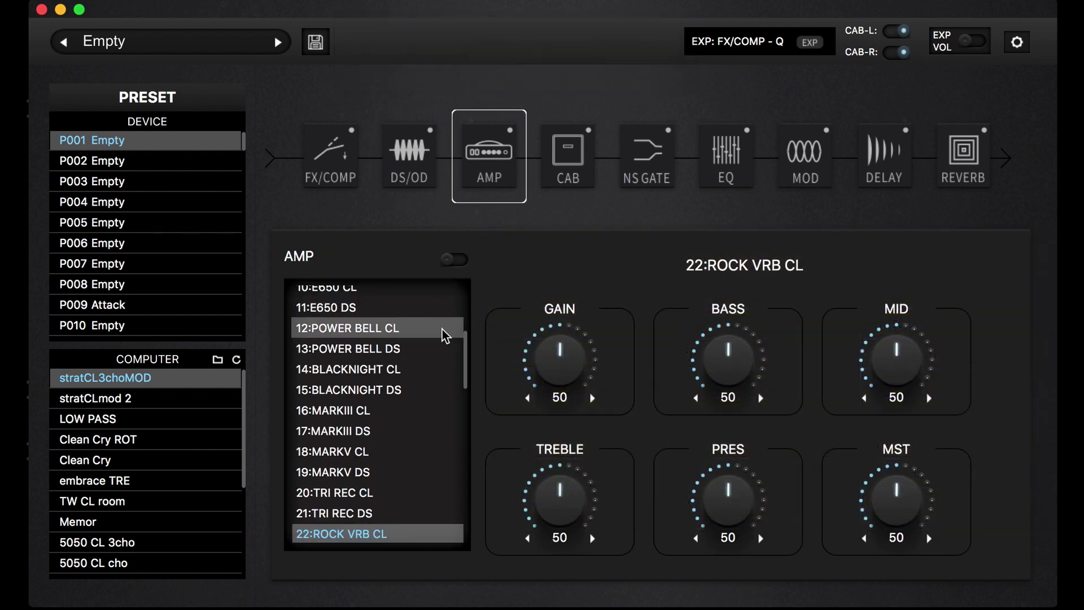
{"action": "scroll", "coordinate": [419, 347], "scroll_direction": "up", "scroll_amount": 3}
{"action": "scroll", "coordinate": [419, 346], "scroll_direction": "down", "scroll_amount": 15}
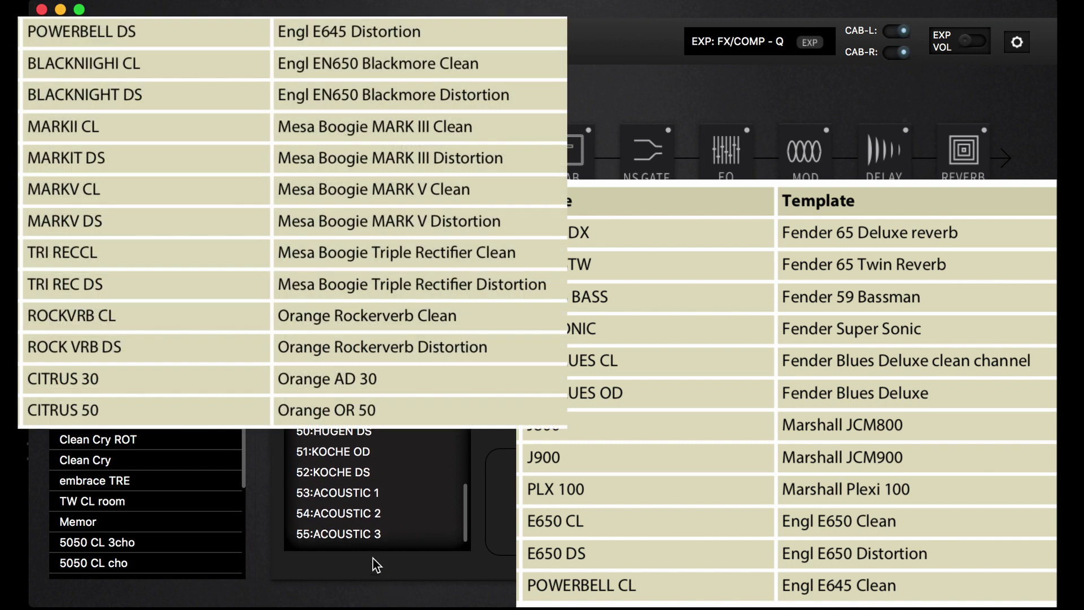
{"action": "scroll", "coordinate": [377, 489], "scroll_direction": "up", "scroll_amount": 12}
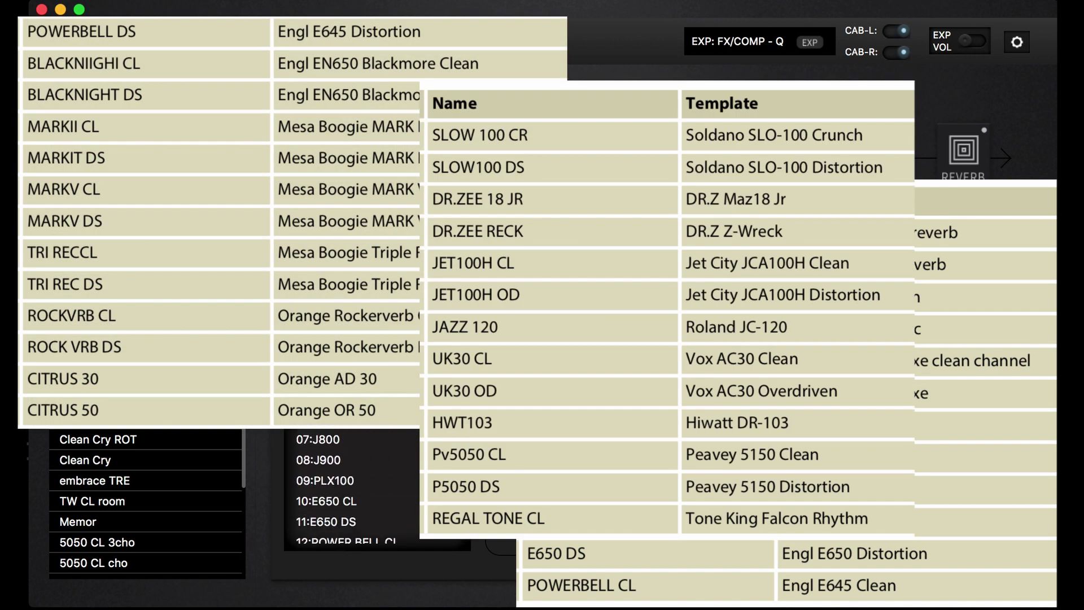
{"action": "scroll", "coordinate": [378, 488], "scroll_direction": "down", "scroll_amount": 1}
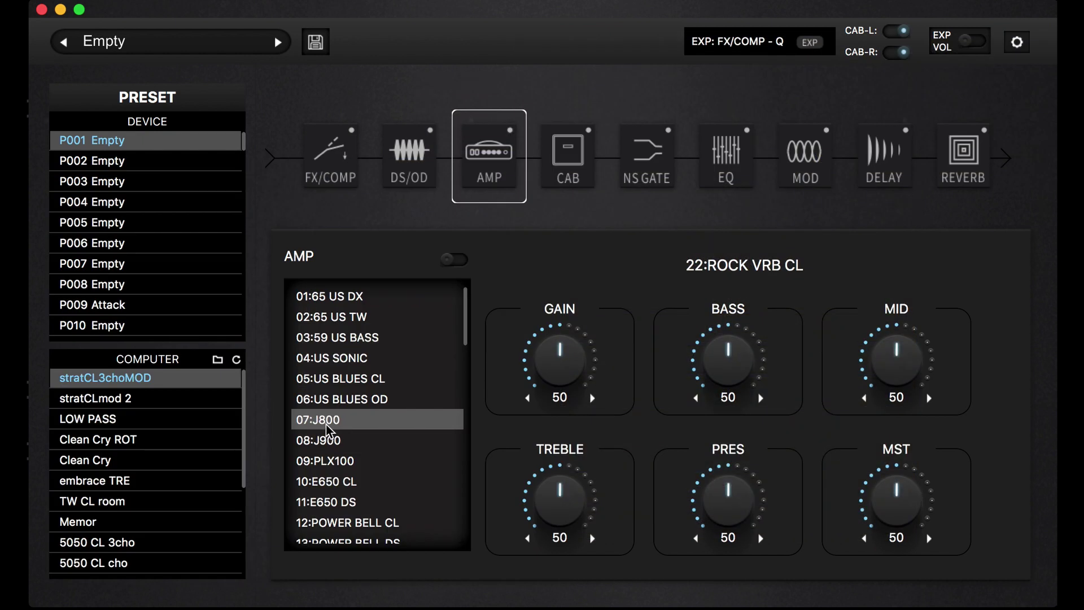
{"action": "left_click", "coordinate": [323, 424]}
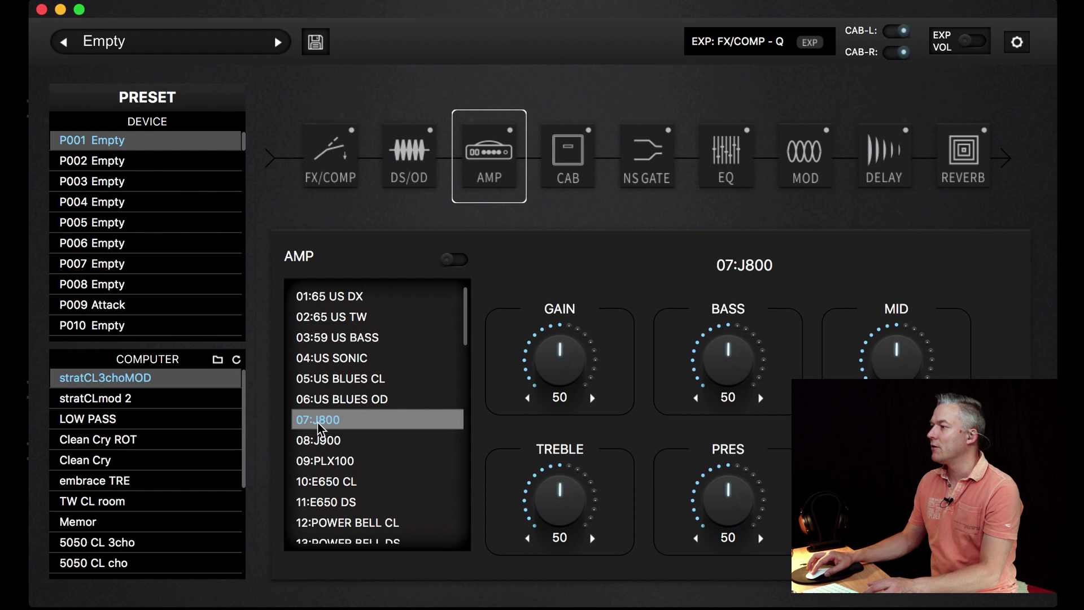
{"action": "left_click", "coordinate": [566, 167]}
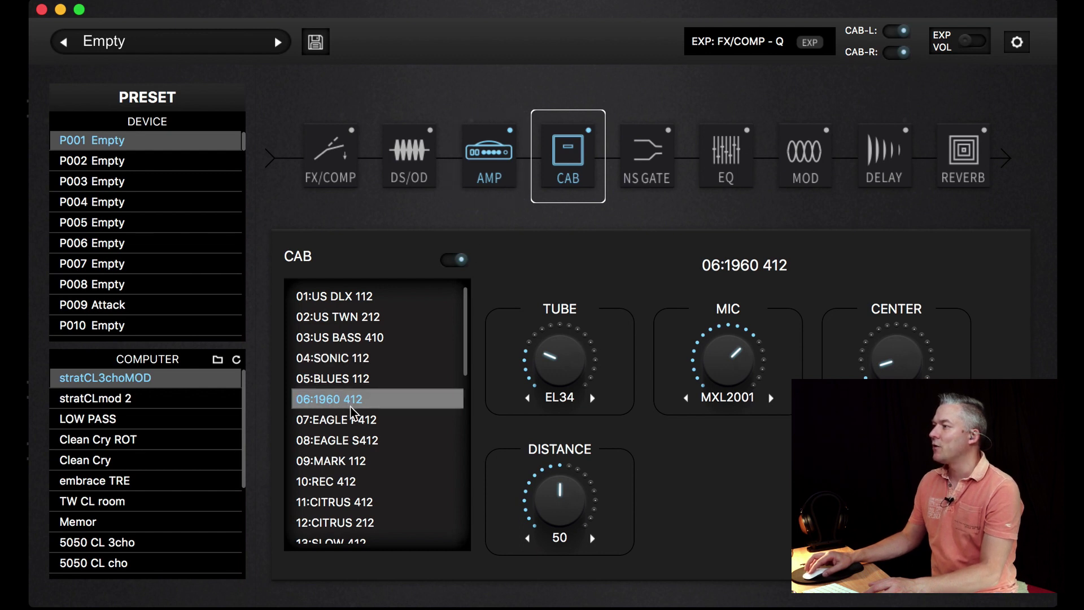
Step: Check the noise gate, then try the GUITAR, METAL and 6BANDS EQ models before returning to 04:CUSTOM
{"action": "left_click", "coordinate": [637, 163]}
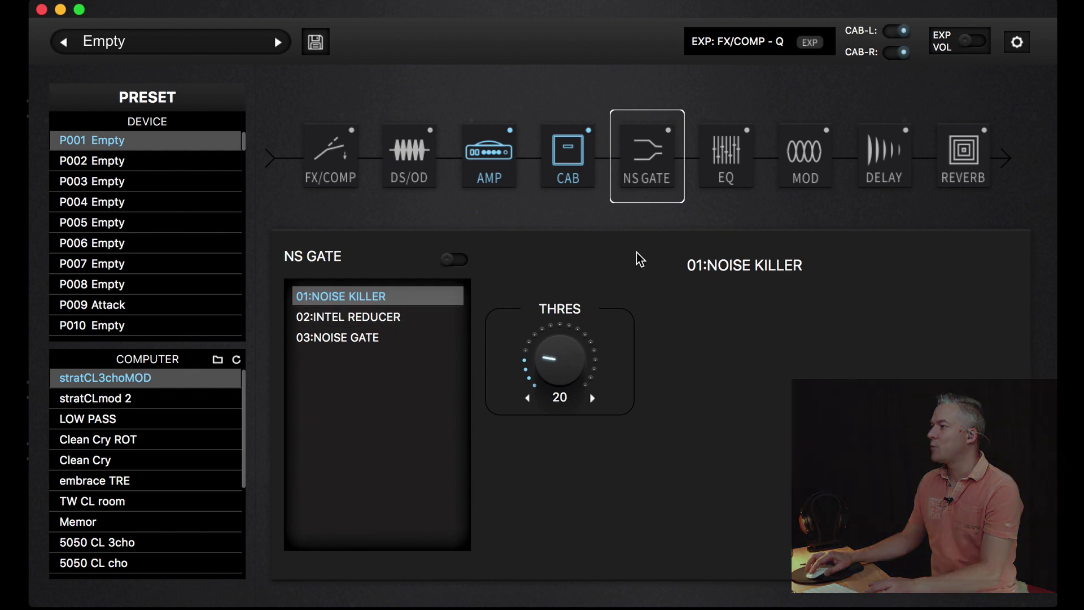
{"action": "left_click", "coordinate": [728, 156]}
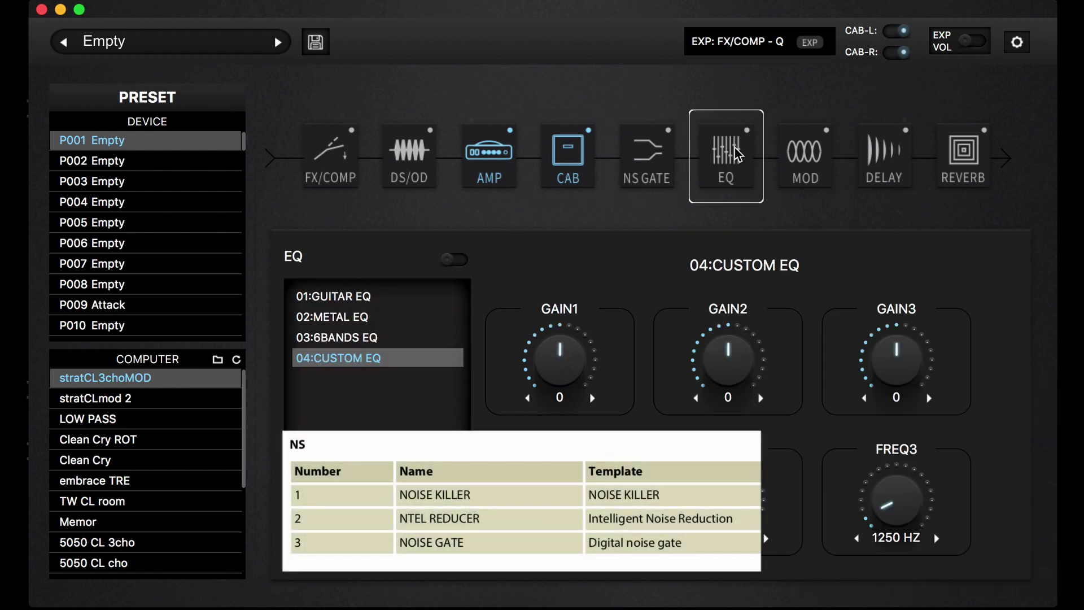
{"action": "left_click", "coordinate": [349, 298]}
{"action": "left_click", "coordinate": [342, 316]}
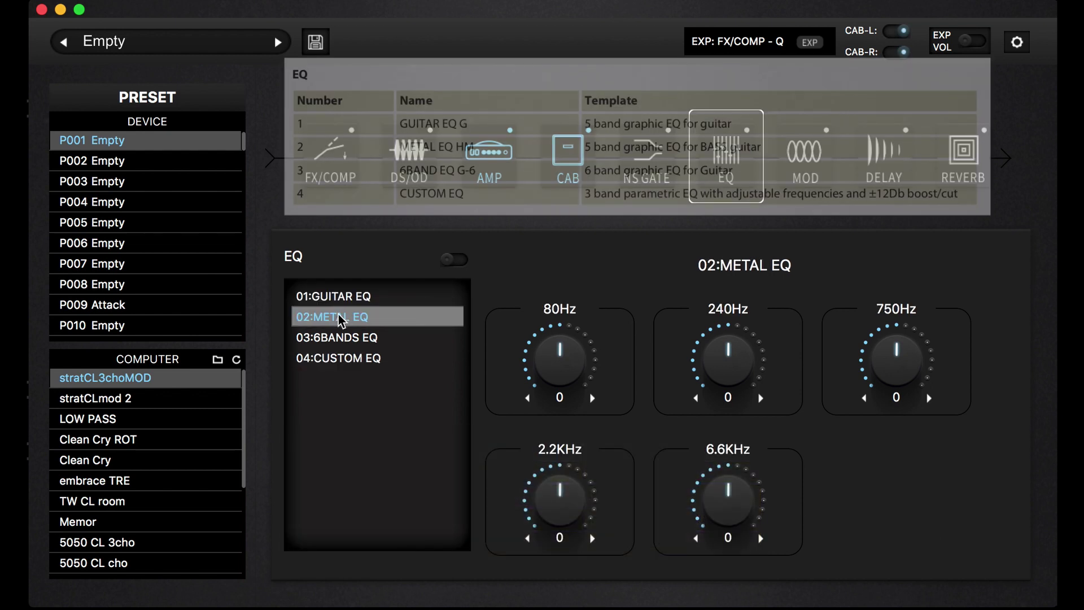
{"action": "left_click", "coordinate": [339, 337]}
{"action": "left_click", "coordinate": [341, 357]}
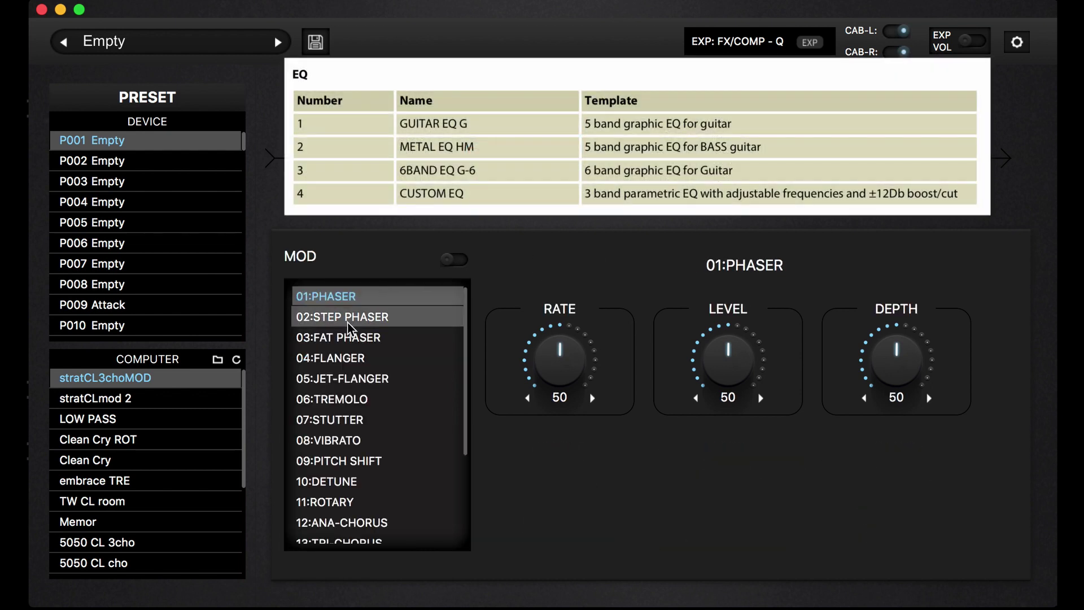
{"action": "scroll", "coordinate": [351, 327], "scroll_direction": "down", "scroll_amount": 5}
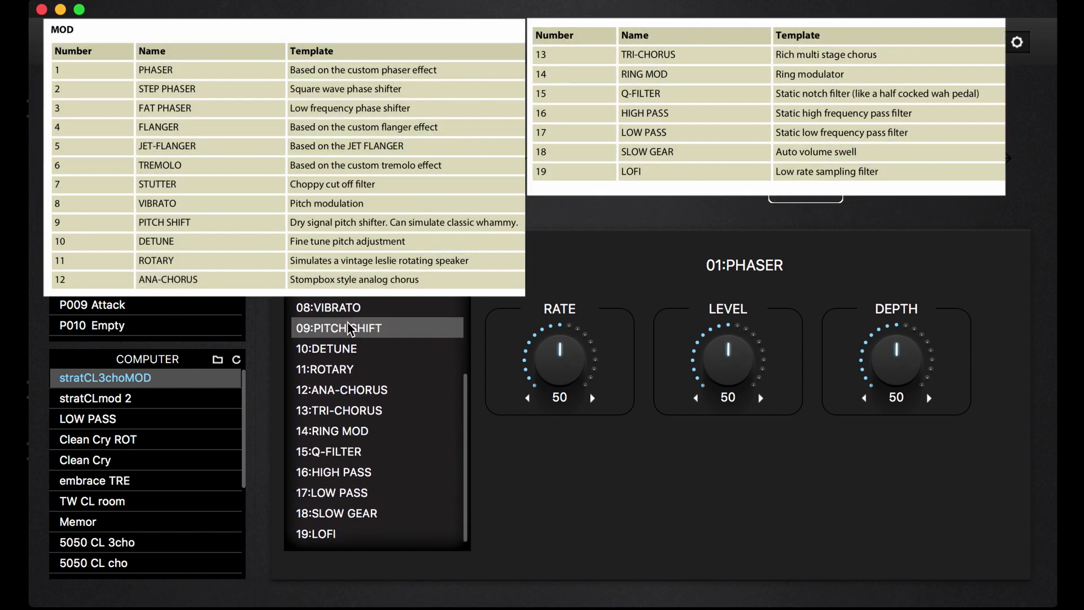
{"action": "scroll", "coordinate": [350, 328], "scroll_direction": "up", "scroll_amount": 10}
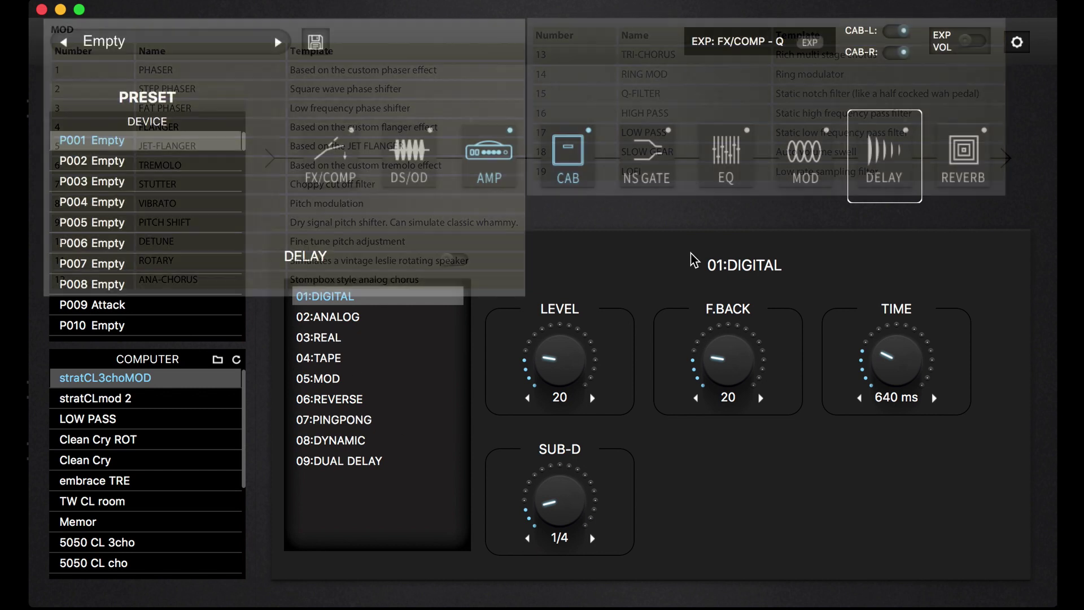
Step: Show the REVERB 01:ROOM settings and toggle the CAB-L and CAB-R outputs off and back on
{"action": "left_click", "coordinate": [963, 159]}
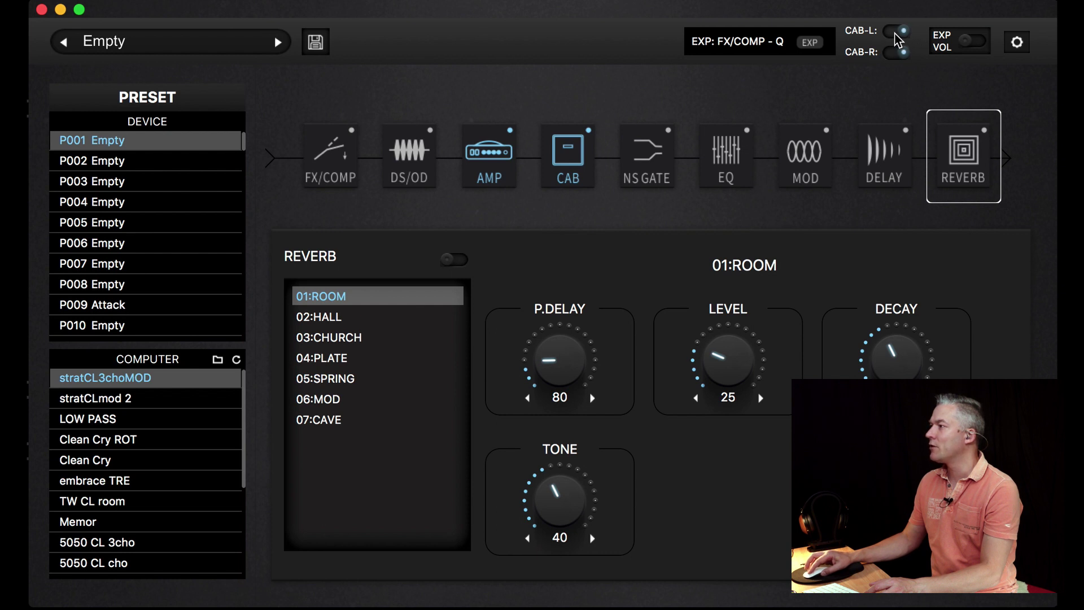
{"action": "left_click", "coordinate": [896, 32]}
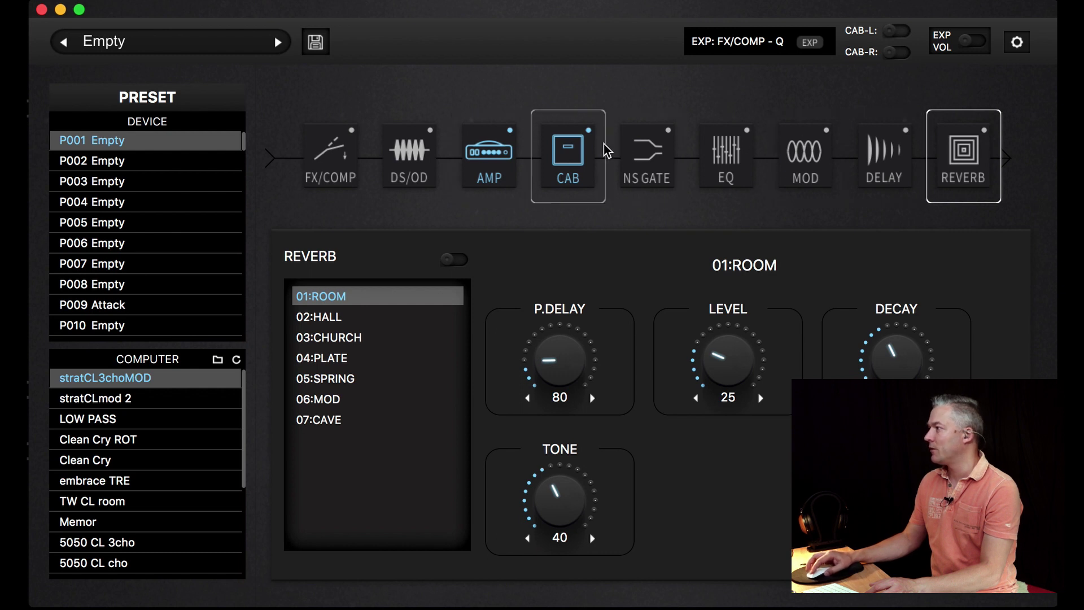
{"action": "left_click", "coordinate": [897, 53]}
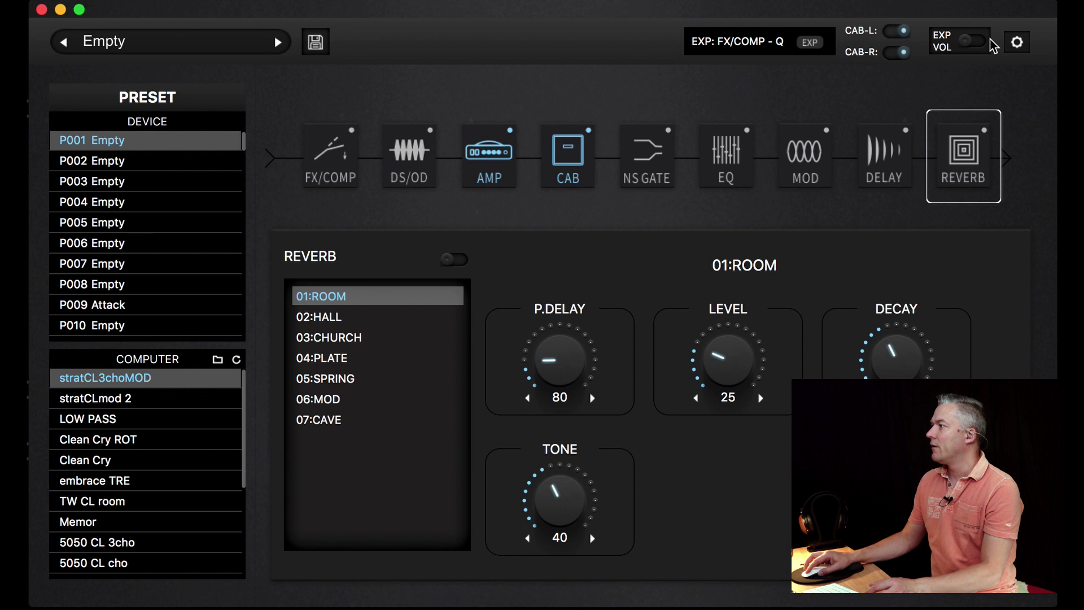
Step: In SYSTEM settings, switch LEFT OUT CAB on and set the SCREEN brightness to 20
{"action": "left_click", "coordinate": [1017, 43]}
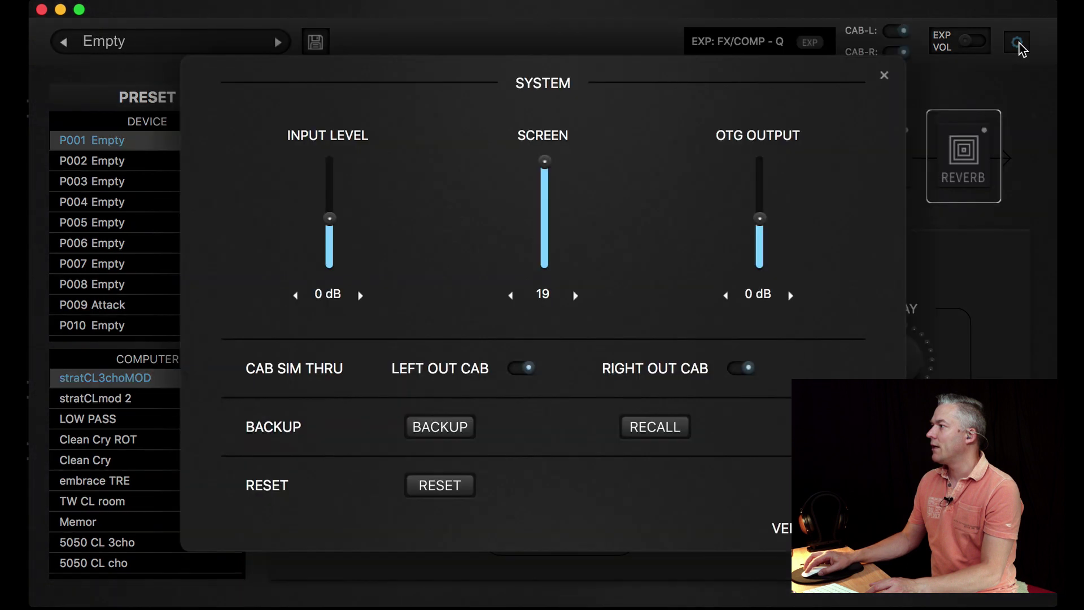
{"action": "left_click", "coordinate": [526, 371]}
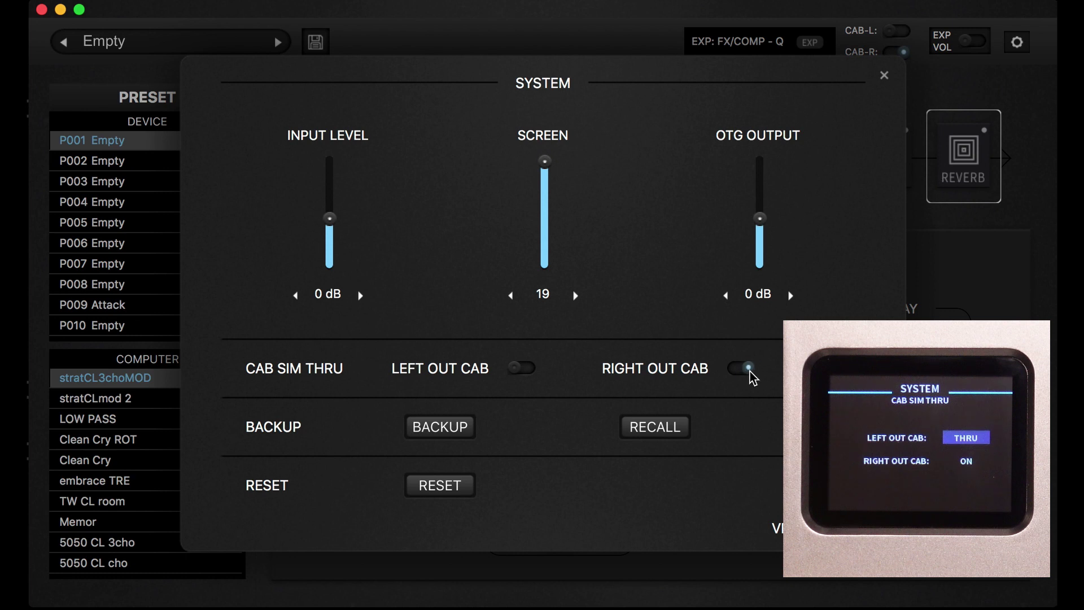
{"action": "left_click", "coordinate": [524, 370]}
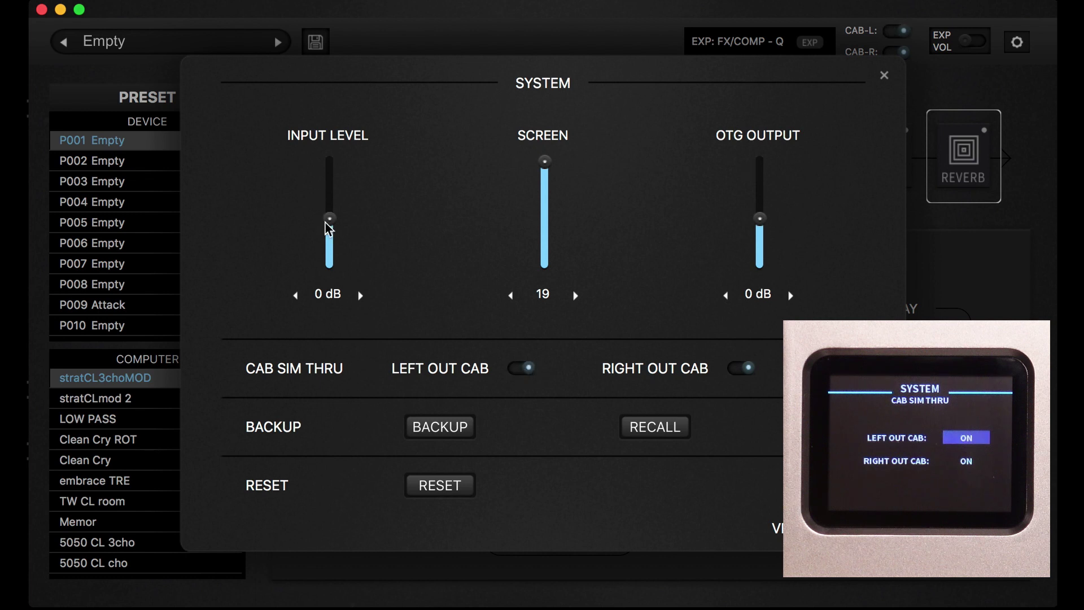
{"action": "mouse_move", "coordinate": [544, 167]}
{"action": "left_mouse_down"}
{"action": "mouse_move", "coordinate": [545, 261]}
{"action": "mouse_move", "coordinate": [549, 153]}
{"action": "left_mouse_up"}
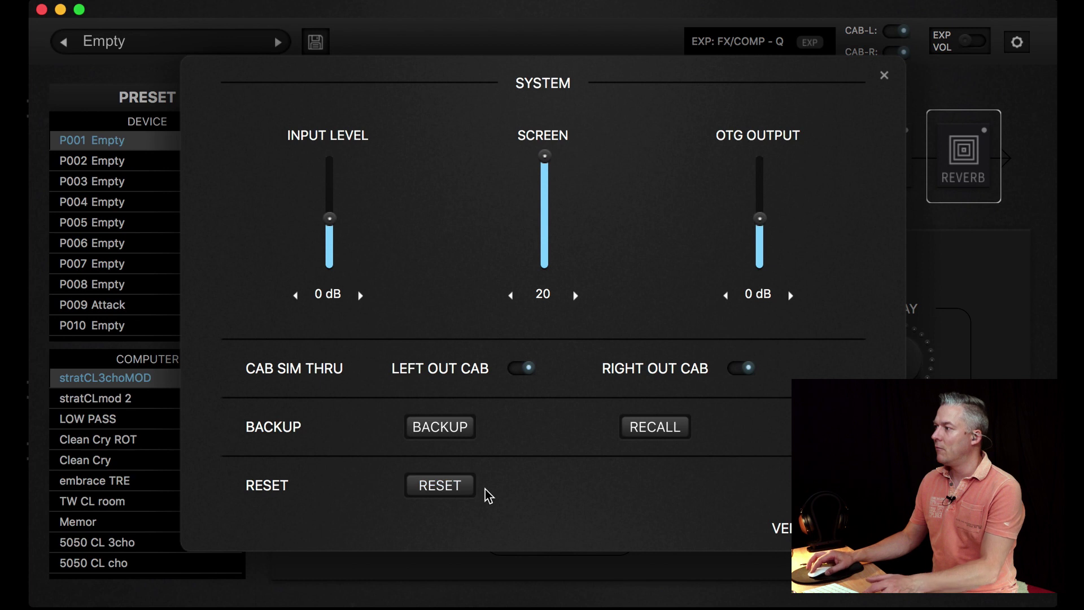
Step: Close the system settings, rename preset P001 to 'preset 01' and save it to the device
{"action": "left_click", "coordinate": [885, 78]}
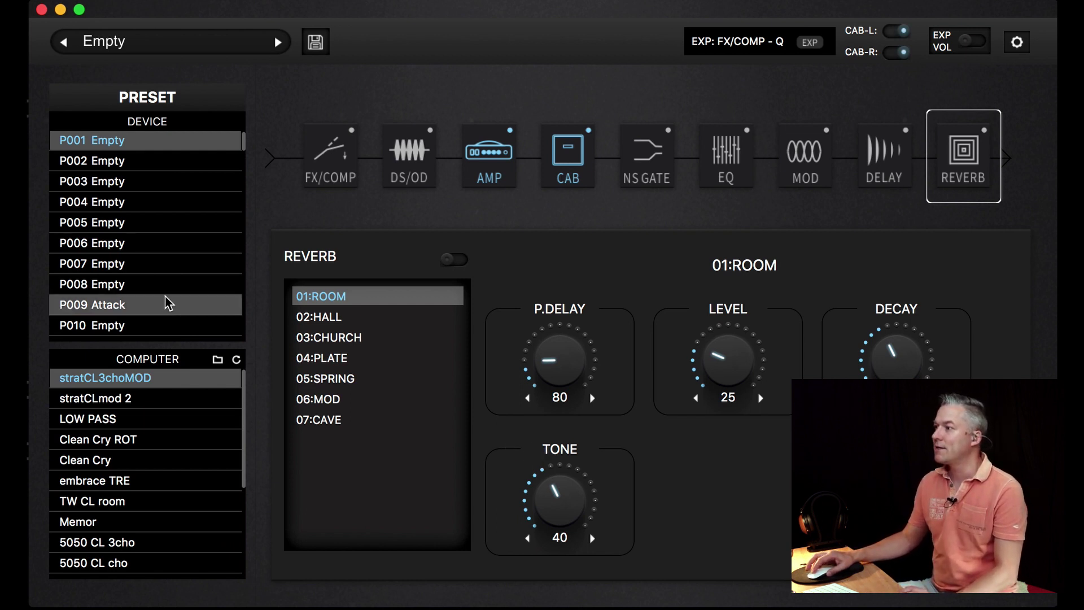
{"action": "scroll", "coordinate": [167, 303], "scroll_direction": "down", "scroll_amount": 20}
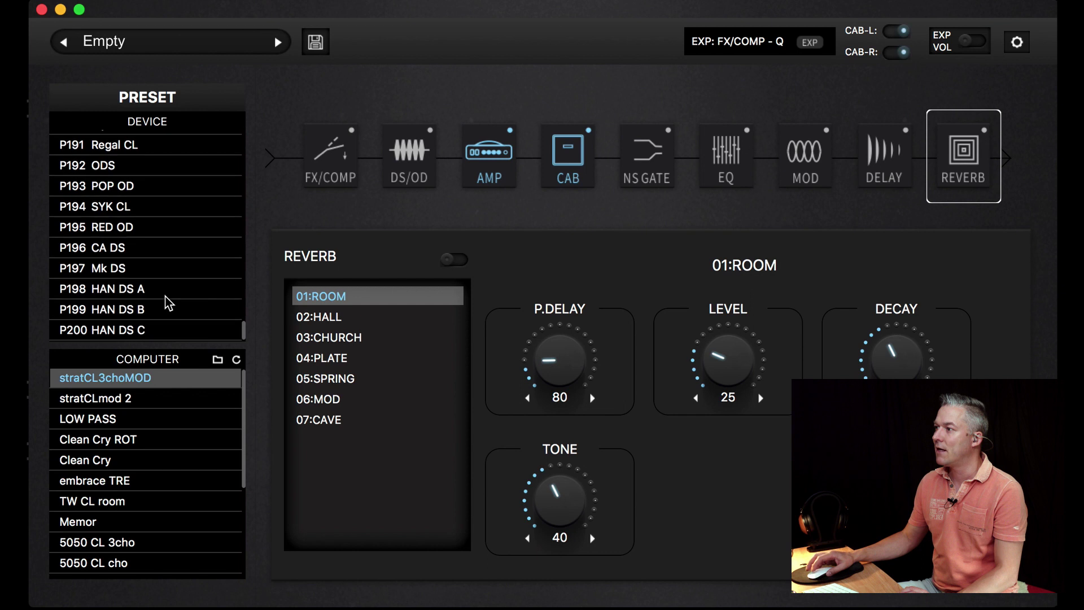
{"action": "scroll", "coordinate": [168, 303], "scroll_direction": "up", "scroll_amount": 20}
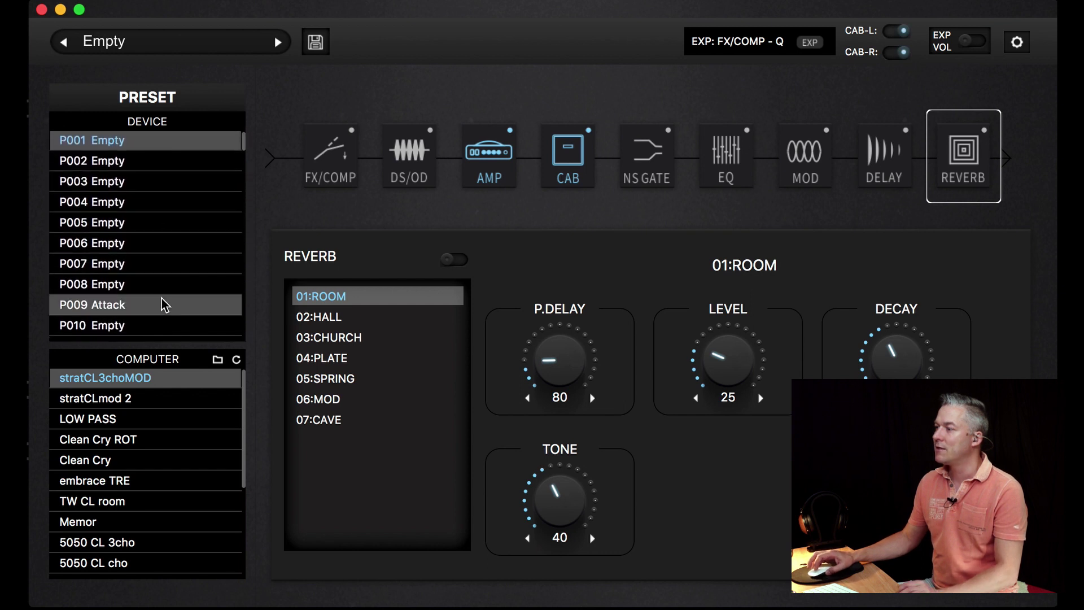
{"action": "double_click", "coordinate": [118, 40]}
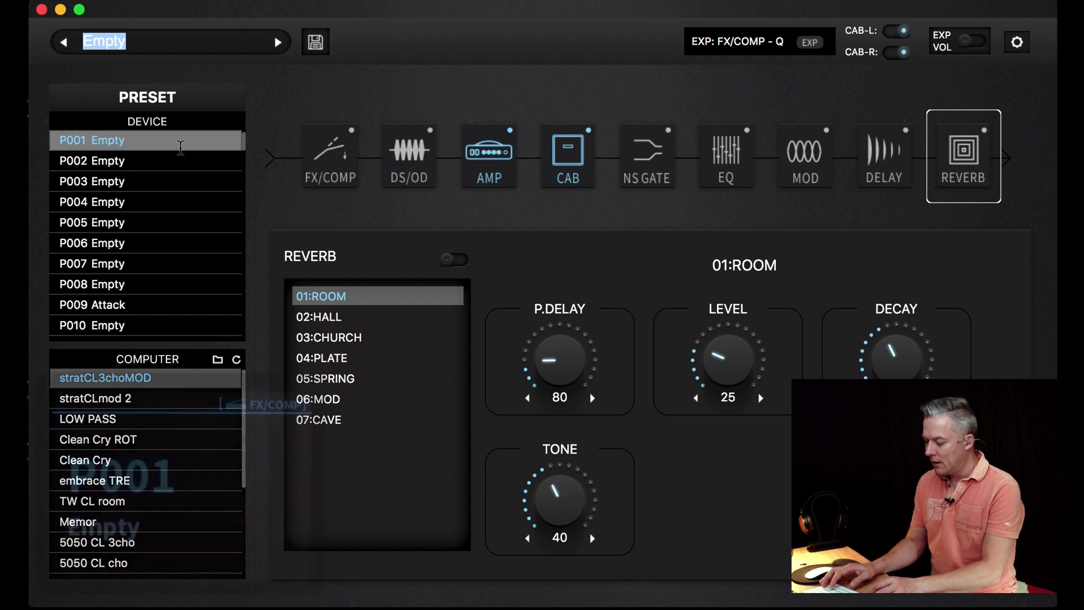
{"action": "type", "text": "preset 01"}
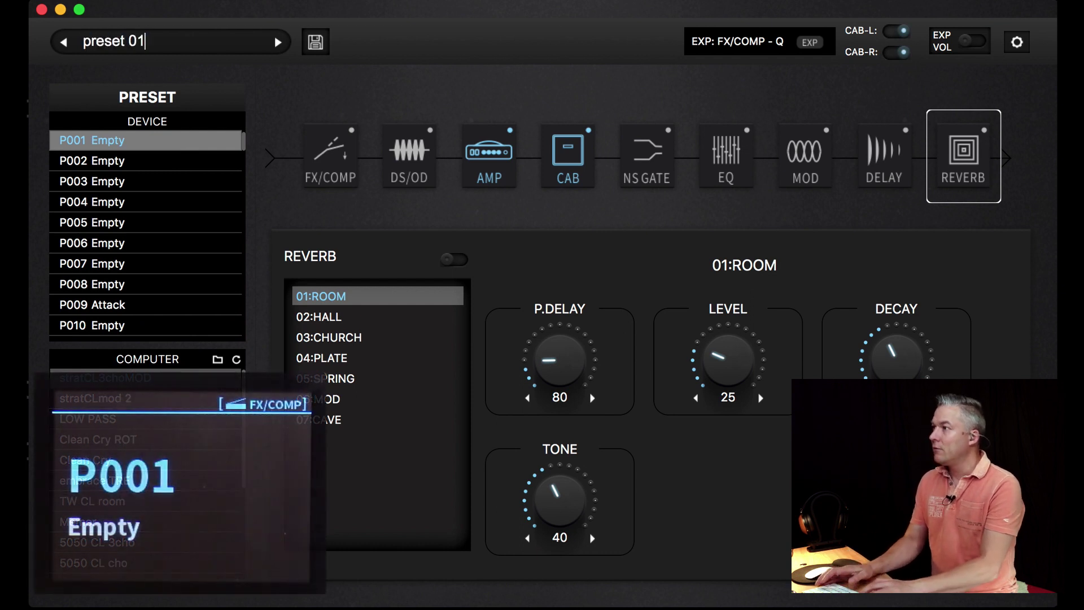
{"action": "left_click", "coordinate": [315, 42]}
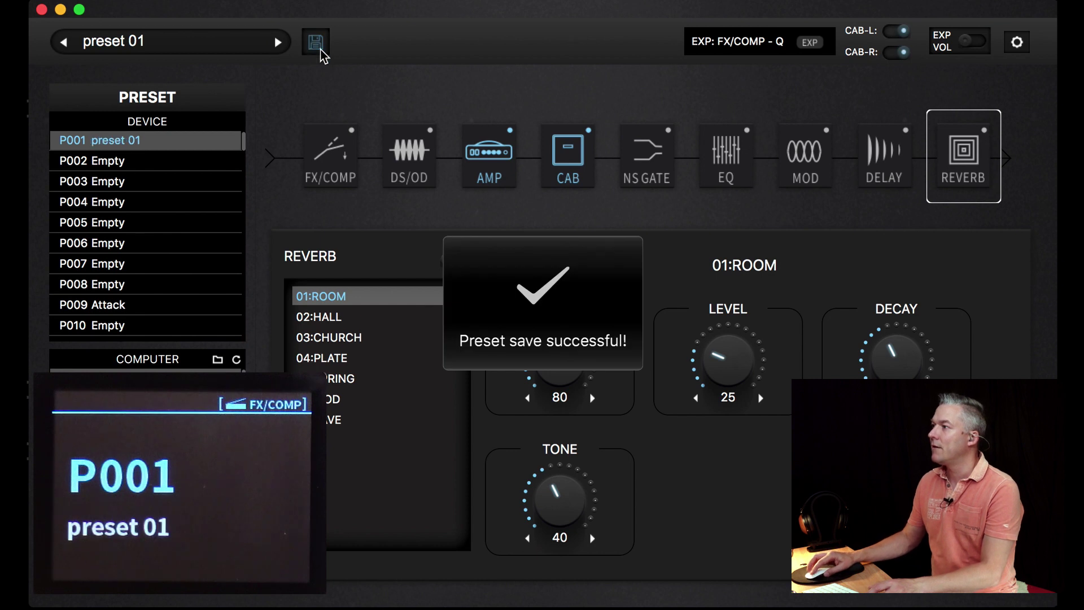
Step: Copy preset P001 into slot P002, then clear P002 back to empty
{"action": "right_click", "coordinate": [122, 139]}
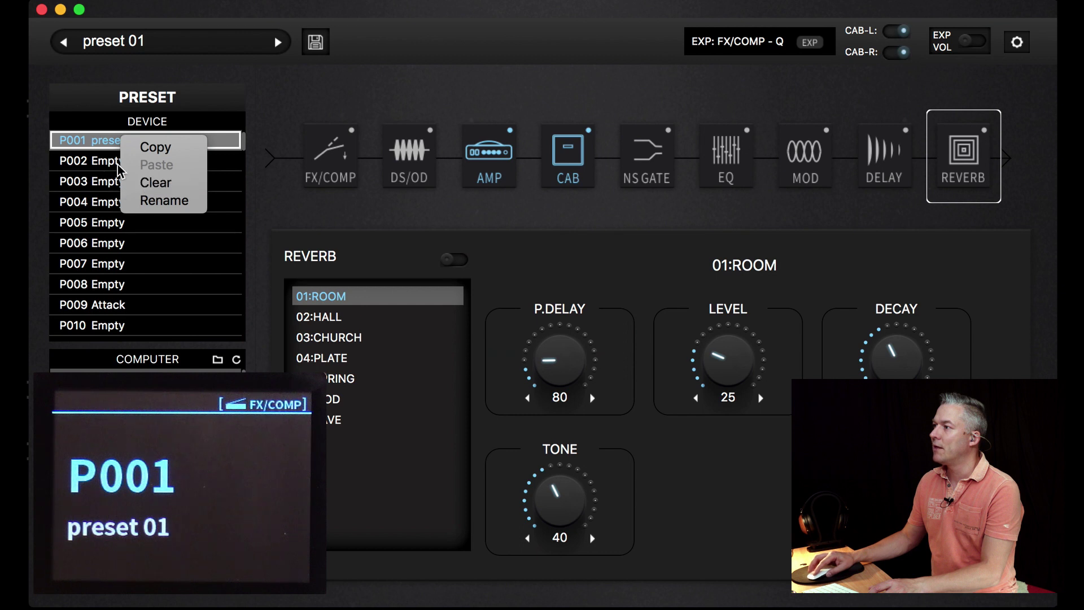
{"action": "left_click", "coordinate": [144, 147]}
{"action": "left_click", "coordinate": [100, 162]}
{"action": "right_click", "coordinate": [101, 162]}
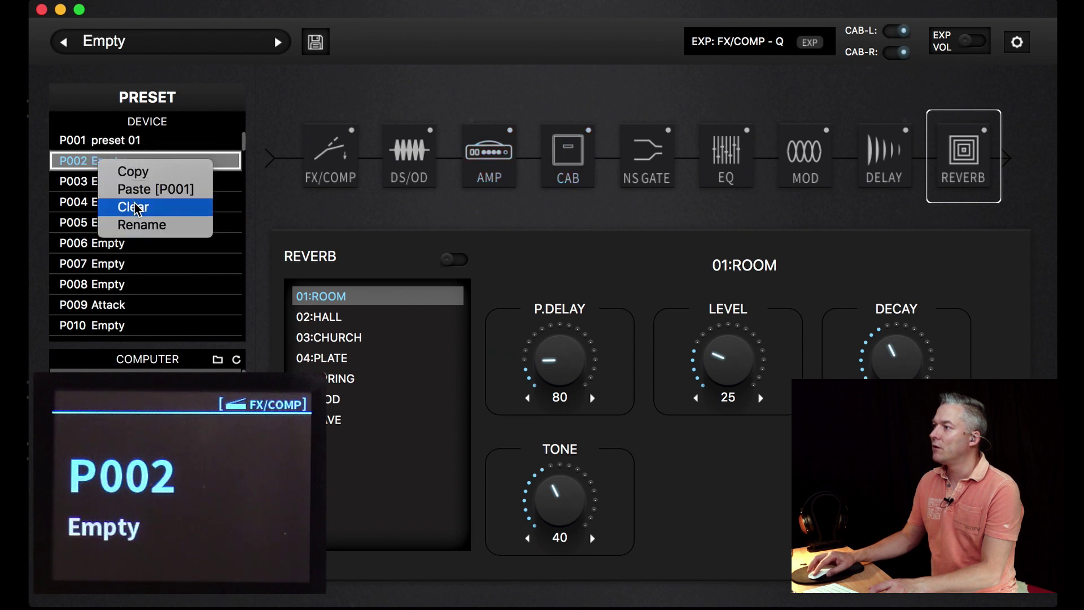
{"action": "left_click", "coordinate": [142, 190]}
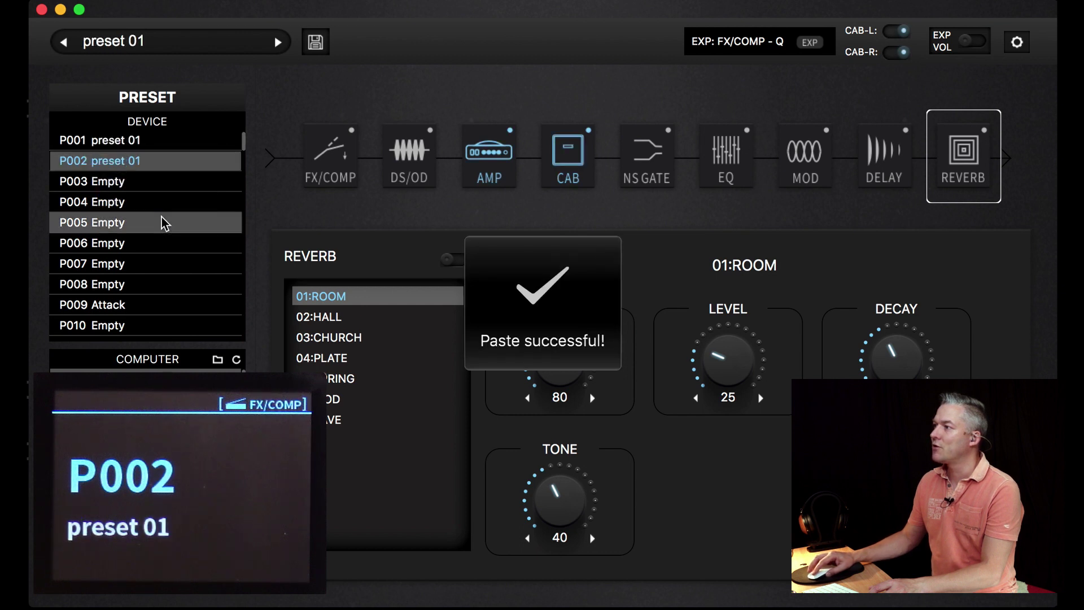
{"action": "right_click", "coordinate": [124, 162]}
{"action": "left_click", "coordinate": [160, 210]}
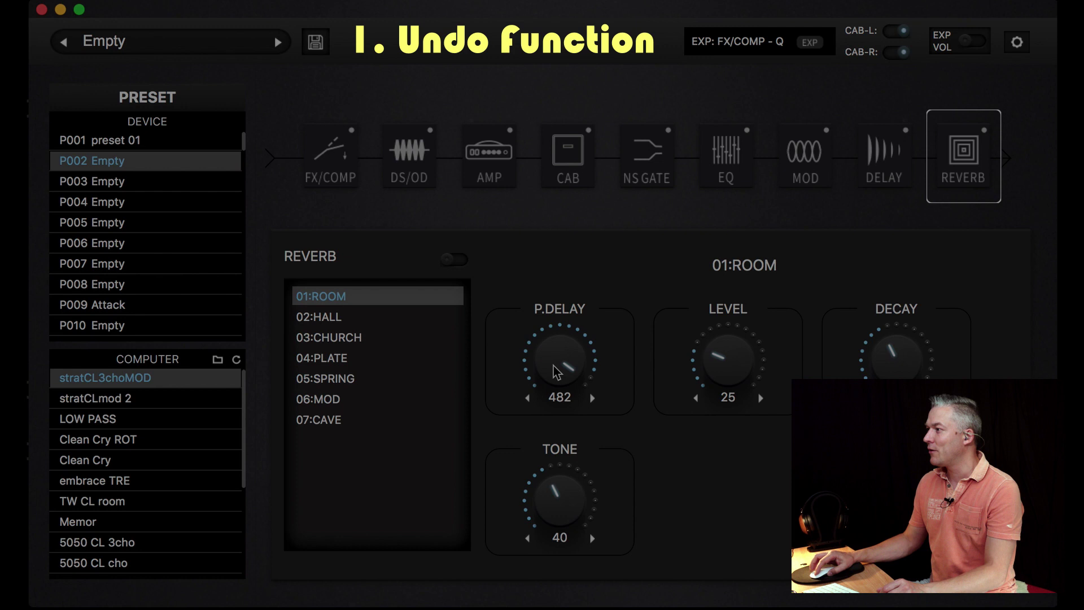
Step: Turn the reverb pre-delay down, then reload 'P001 preset 01' from the device list
{"action": "mouse_move", "coordinate": [557, 371]}
{"action": "left_mouse_down"}
{"action": "mouse_move", "coordinate": [563, 336]}
{"action": "mouse_move", "coordinate": [562, 378]}
{"action": "mouse_move", "coordinate": [561, 361]}
{"action": "left_mouse_up"}
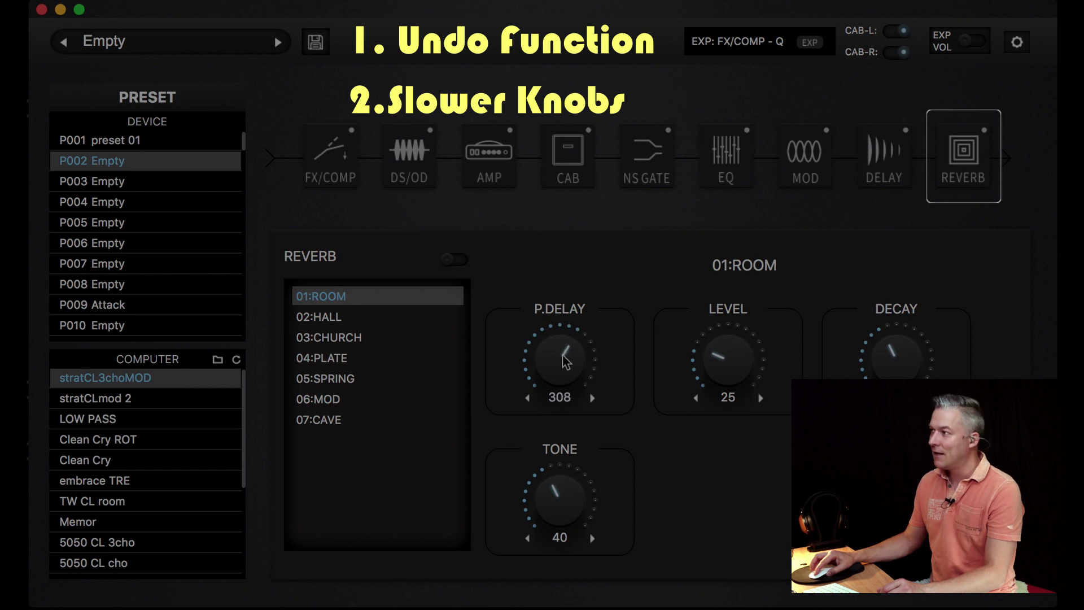
{"action": "left_click", "coordinate": [234, 140]}
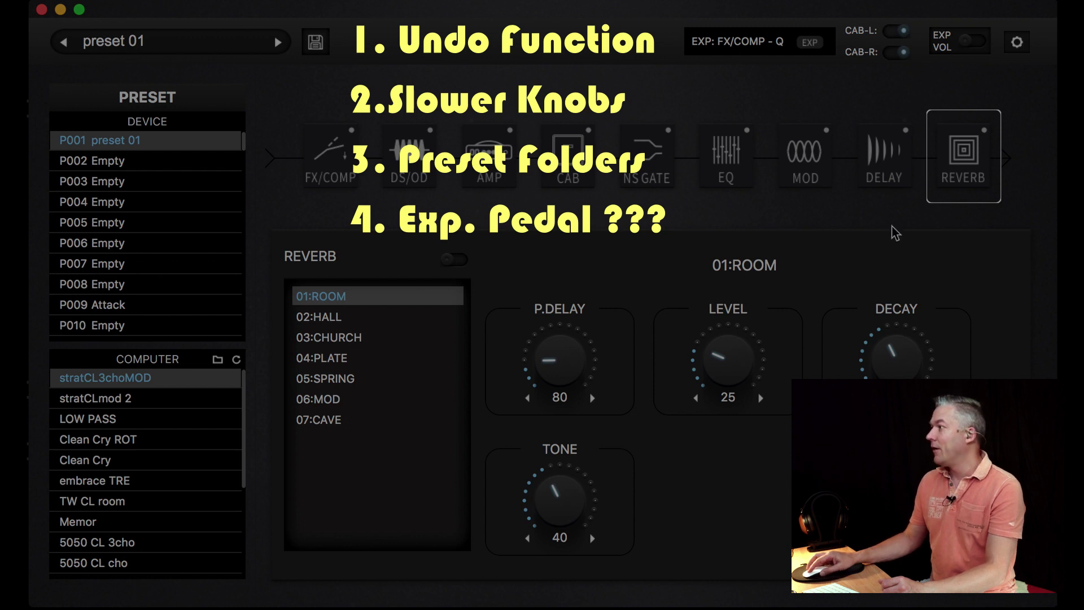
Step: Enable the reverb and sweep its decay, then set the 01:DIGITAL delay time to 713 ms
{"action": "left_click", "coordinate": [966, 153]}
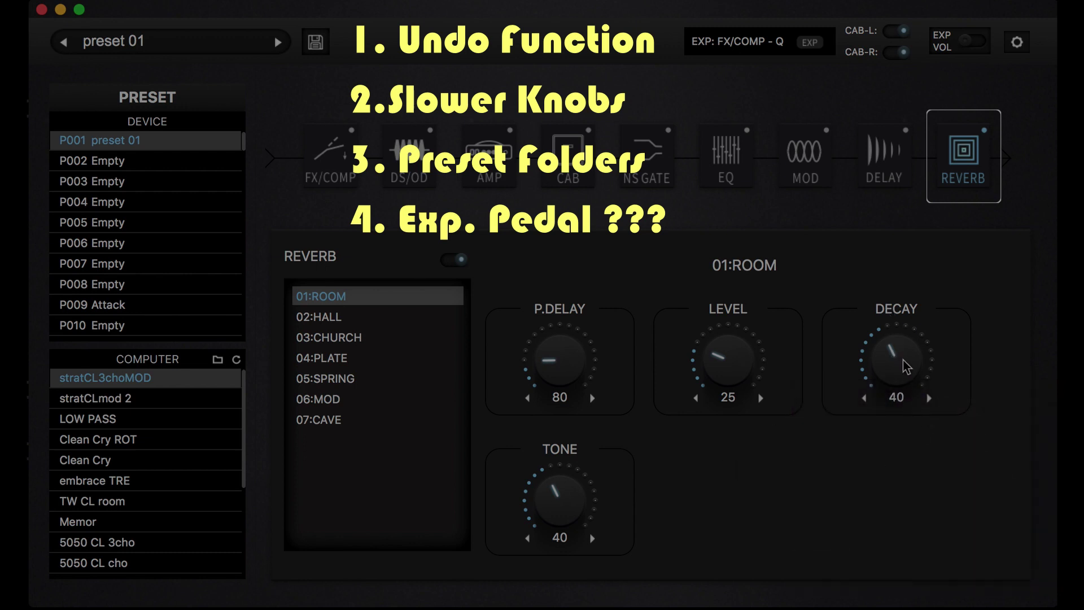
{"action": "mouse_move", "coordinate": [906, 366]}
{"action": "left_mouse_down"}
{"action": "mouse_move", "coordinate": [890, 368]}
{"action": "mouse_move", "coordinate": [904, 373]}
{"action": "left_mouse_up"}
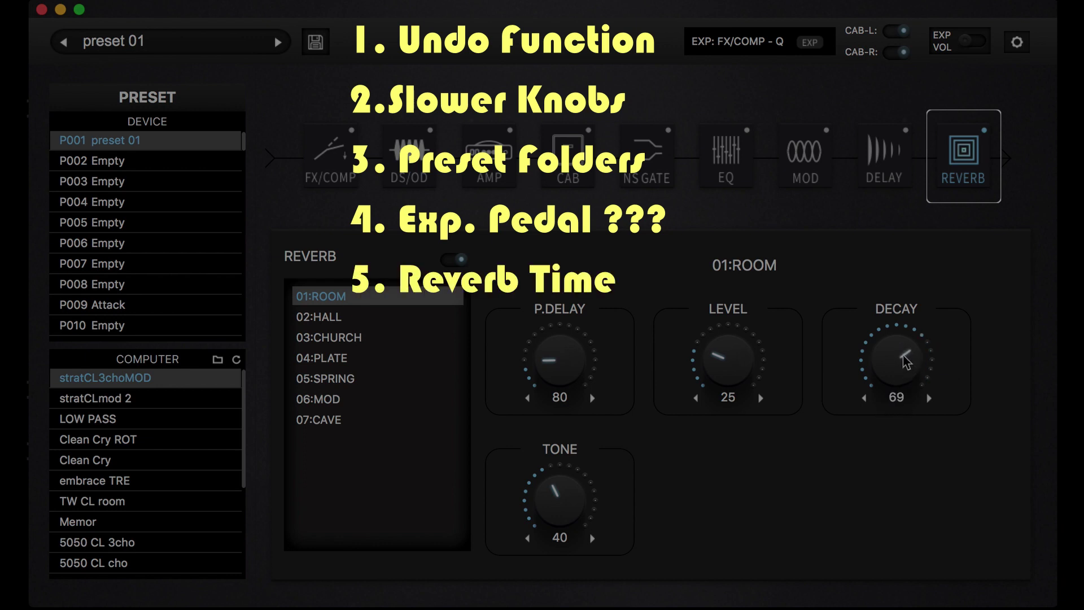
{"action": "left_click", "coordinate": [883, 168]}
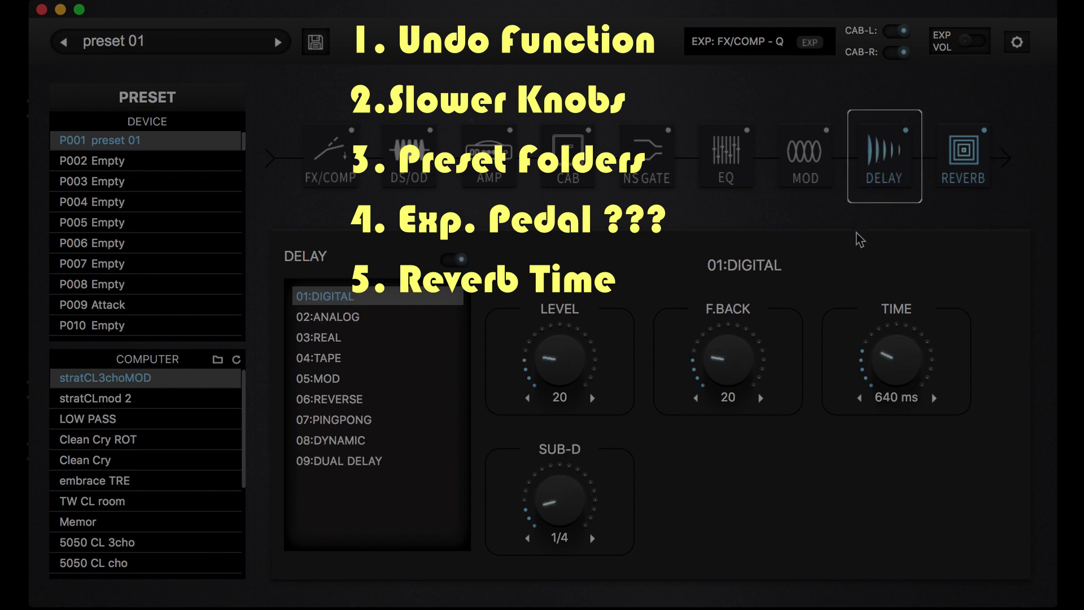
{"action": "mouse_move", "coordinate": [891, 362]}
{"action": "left_mouse_down"}
{"action": "mouse_move", "coordinate": [901, 349]}
{"action": "mouse_move", "coordinate": [906, 374]}
{"action": "mouse_move", "coordinate": [887, 364]}
{"action": "left_mouse_up"}
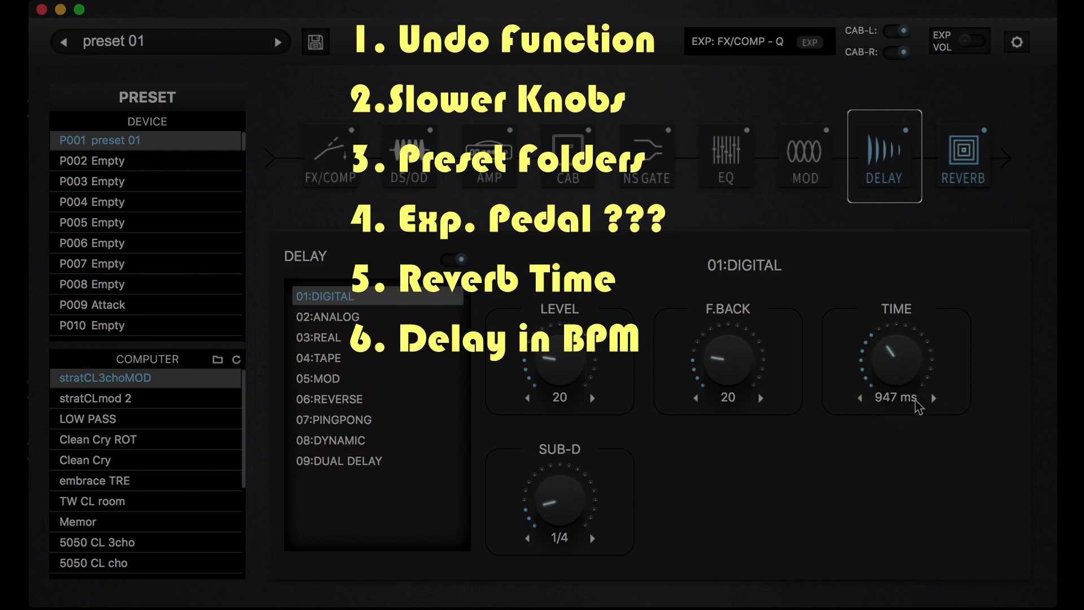
{"action": "mouse_move", "coordinate": [900, 359]}
{"action": "left_mouse_down"}
{"action": "mouse_move", "coordinate": [900, 340]}
{"action": "mouse_move", "coordinate": [897, 365]}
{"action": "left_mouse_up"}
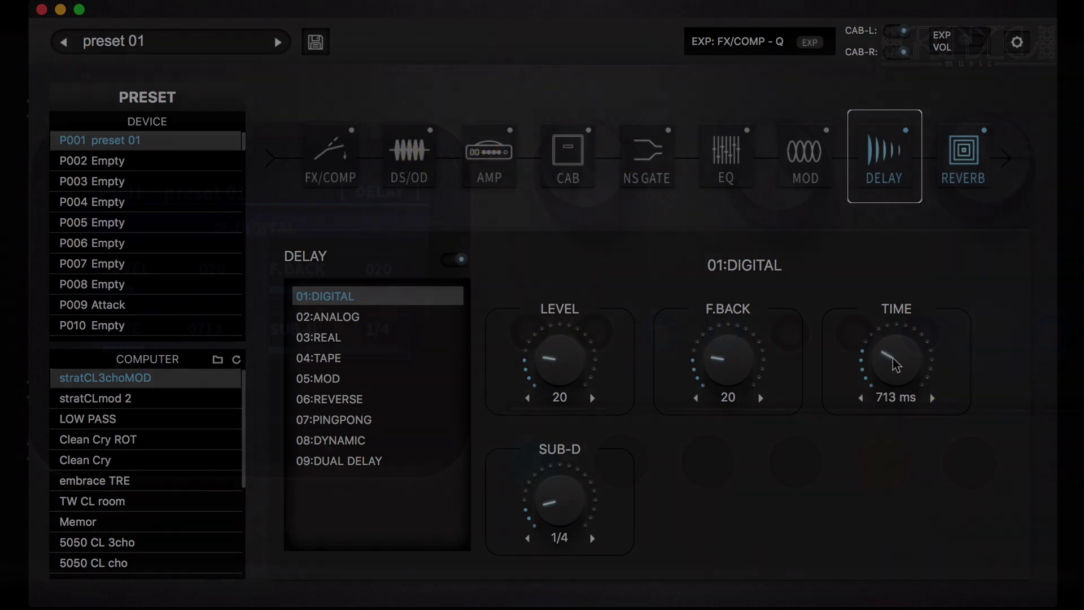